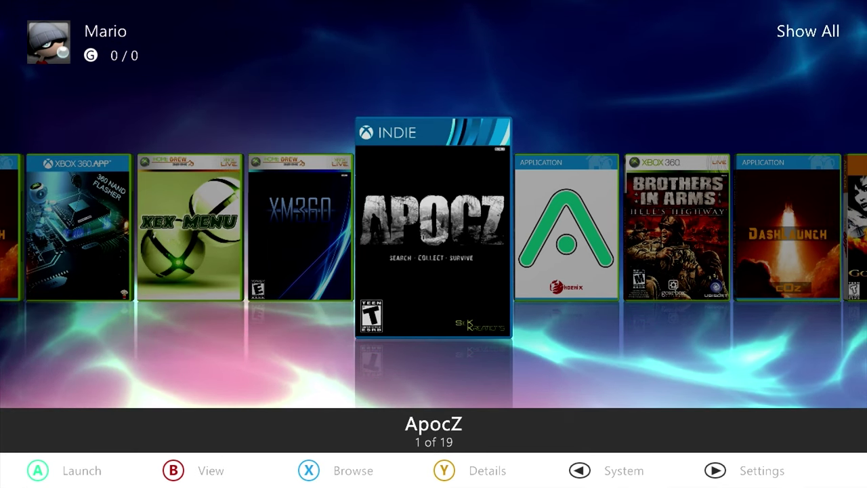
- Scroll right through Aurora's game list toward the zombie indie game
{"action": "key", "text": "Right"}
{"action": "key", "text": "Right"}
{"action": "key", "text": "Right"}
{"action": "key", "text": "Right"}
{"action": "key", "text": "Right"}
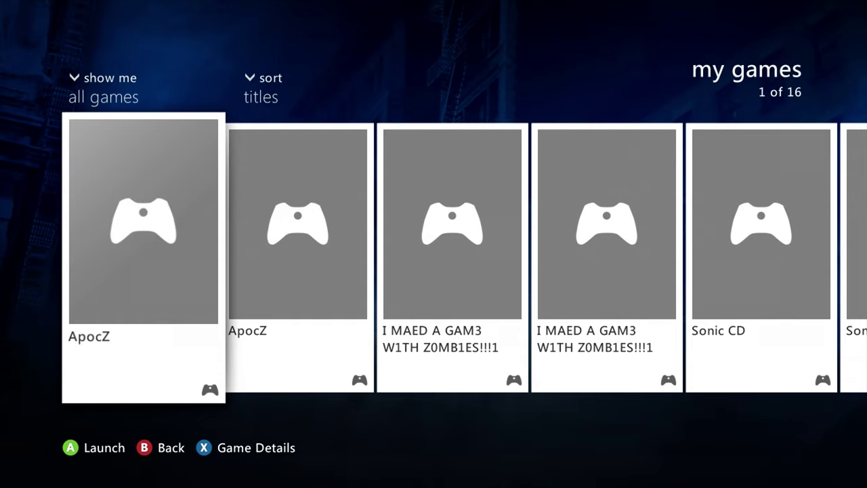
- Return to the dashboard home and move through the social area's tiles to Friends
{"action": "key", "text": "Escape"}
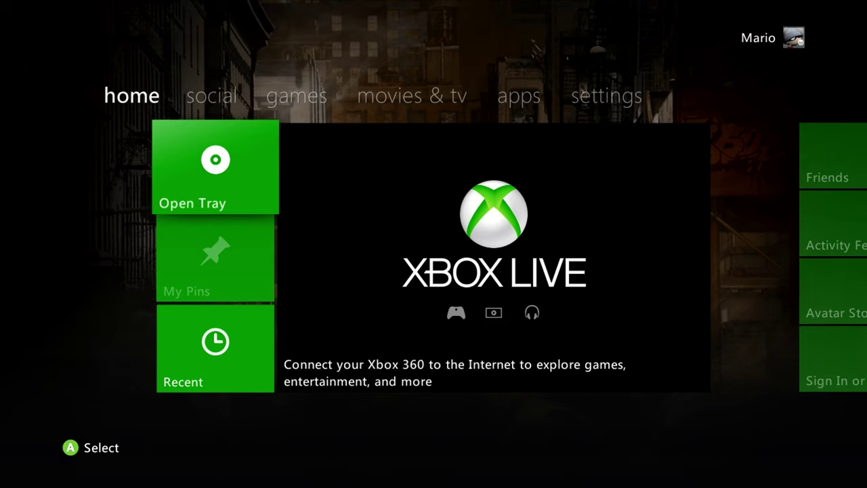
{"action": "key", "text": "Right"}
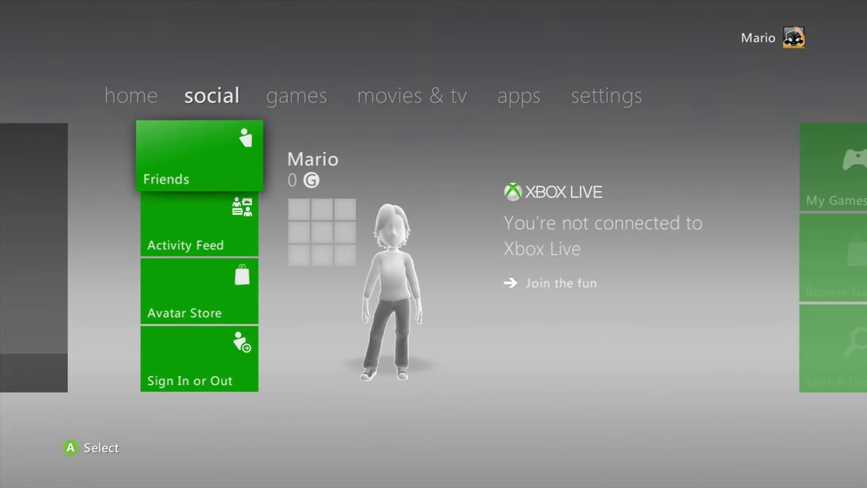
{"action": "key", "text": "Right"}
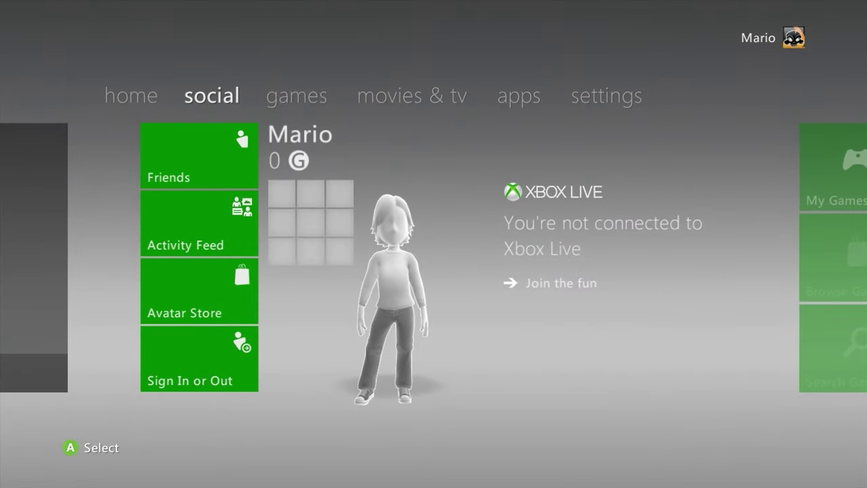
{"action": "key", "text": "Left"}
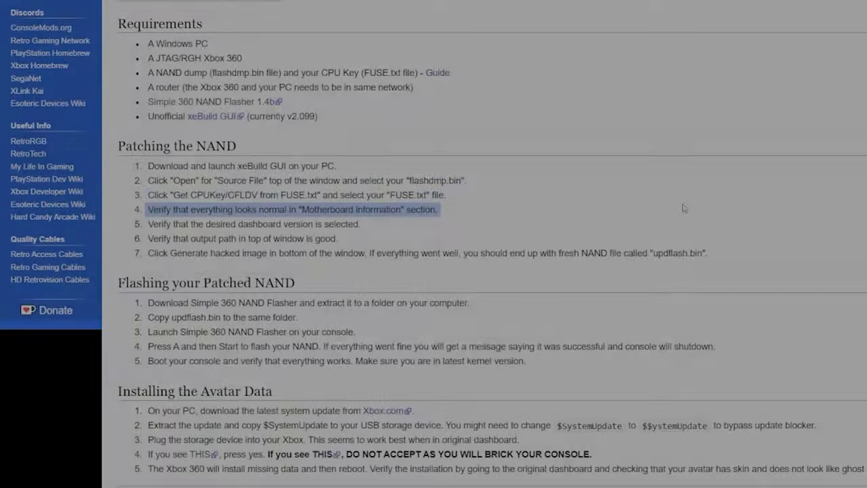
- Highlight the NAND patching, flashing and avatar update steps in the ConsoleMods Wiki guide
{"action": "triple_click", "coordinate": [621, 199]}
{"action": "left_click", "coordinate": [621, 199]}
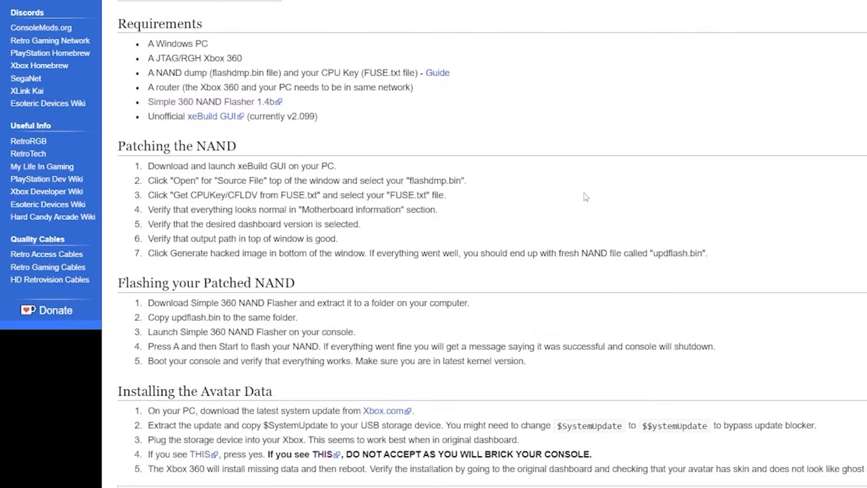
{"action": "triple_click", "coordinate": [558, 238]}
{"action": "triple_click", "coordinate": [509, 305]}
{"action": "triple_click", "coordinate": [200, 455]}
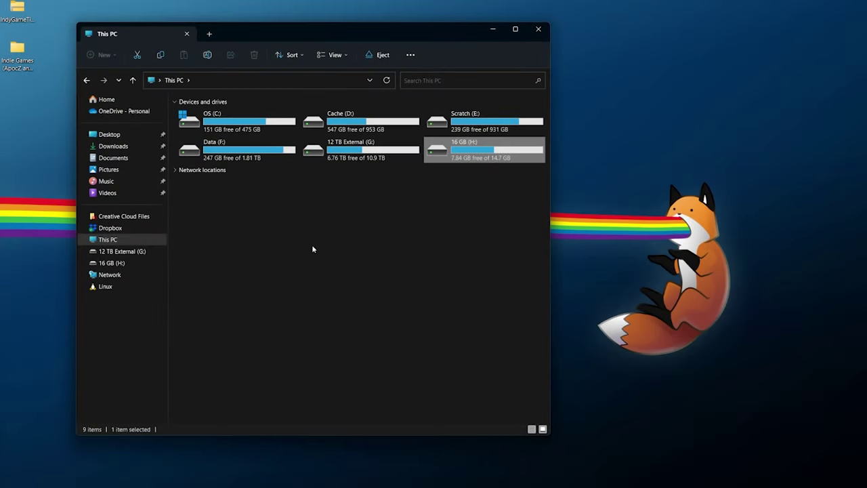
{"action": "right_click", "coordinate": [442, 153]}
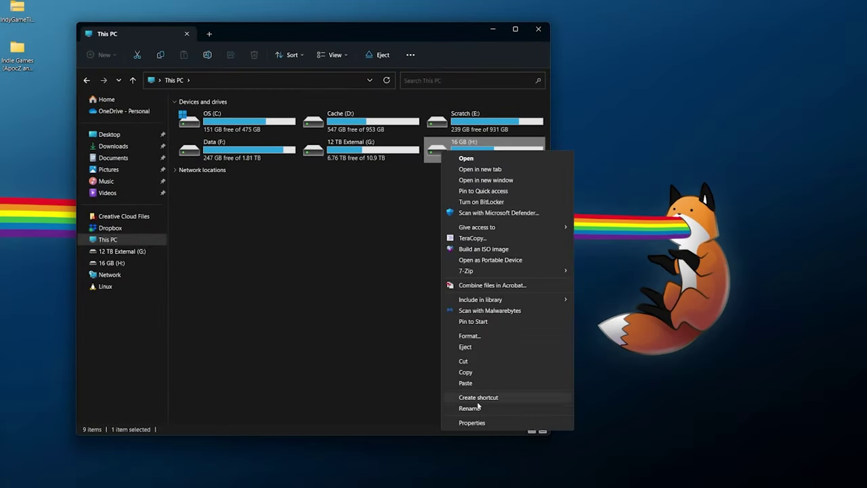
{"action": "left_click", "coordinate": [472, 422]}
{"action": "left_click_drag", "start_coordinate": [628, 201], "coordinate": [277, 142]}
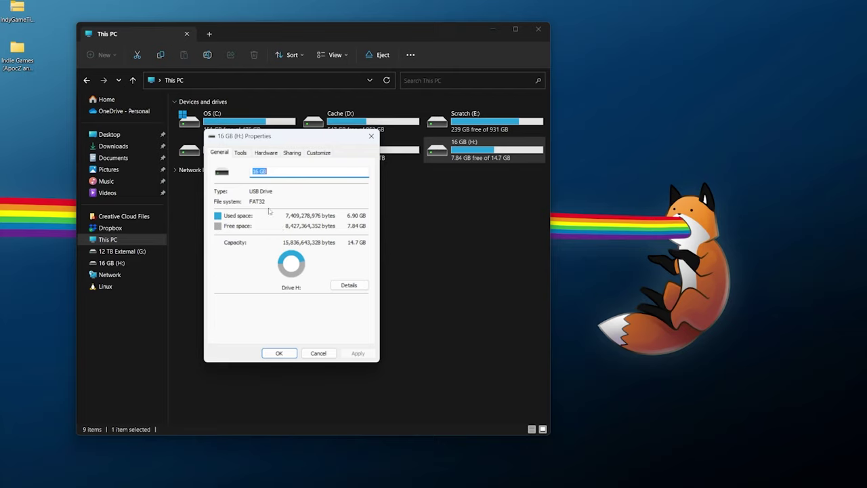
{"action": "key", "text": "Escape"}
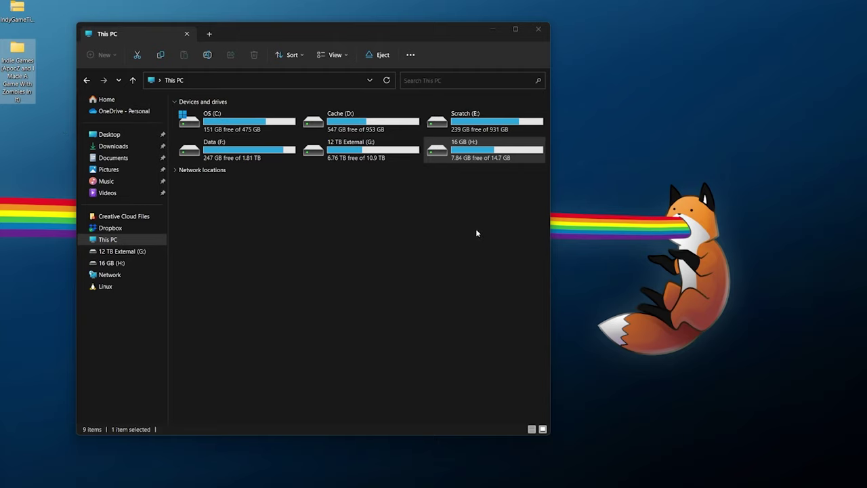
- Open the Indie Games desktop folder and browse 584E07D2 and its 000E0000 subfolder
{"action": "left_click", "coordinate": [472, 168]}
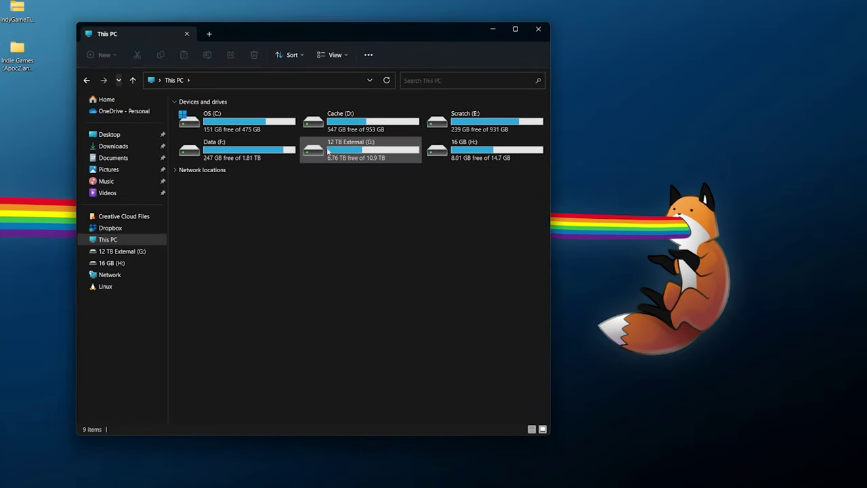
{"action": "left_click", "coordinate": [468, 153]}
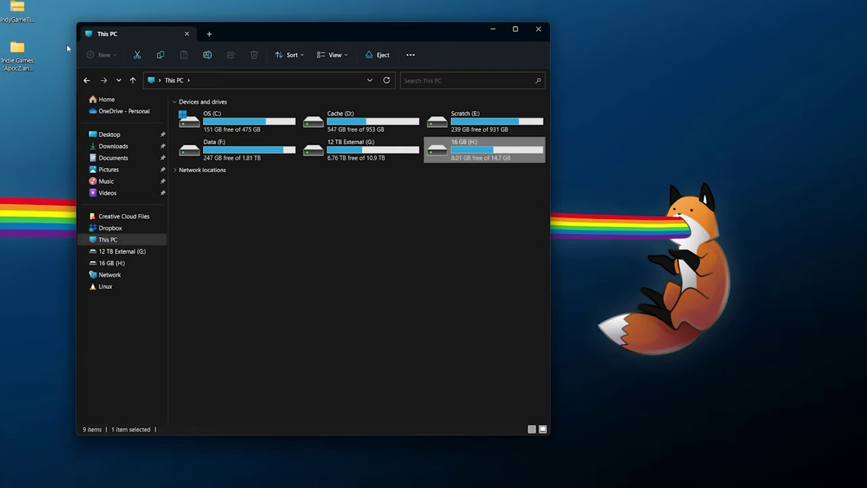
{"action": "double_click", "coordinate": [19, 53]}
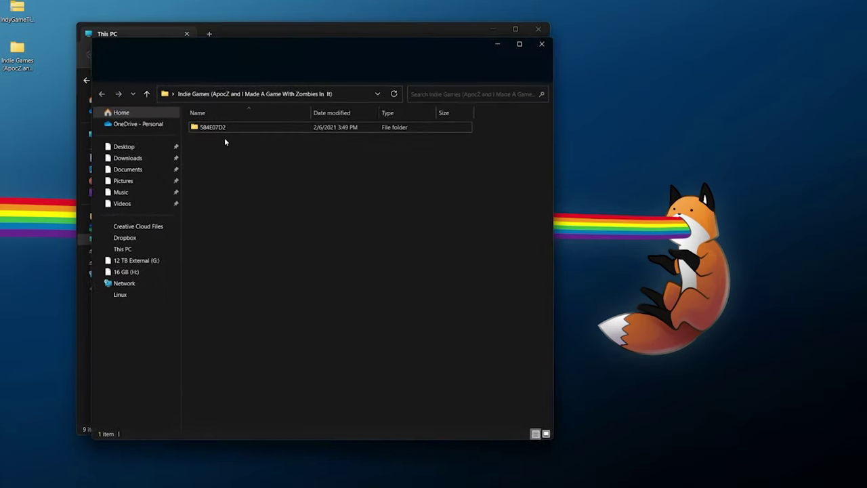
{"action": "left_click", "coordinate": [226, 126]}
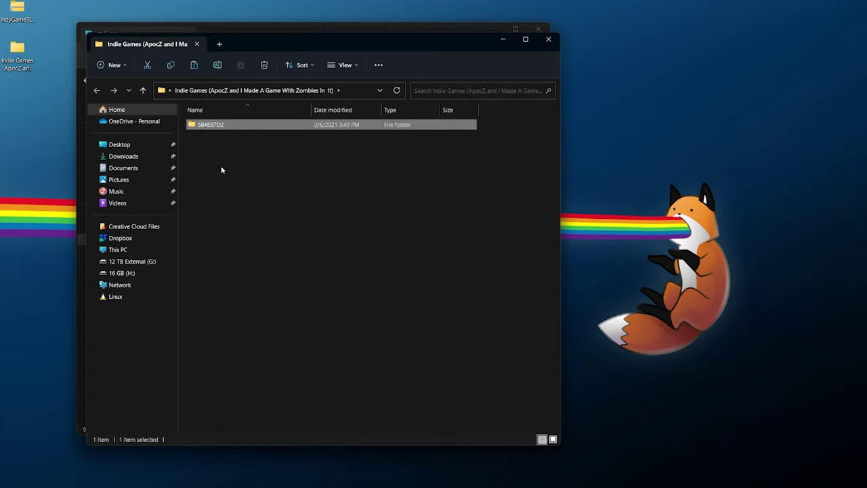
{"action": "mouse_move", "coordinate": [228, 127]}
{"action": "double_click", "coordinate": [227, 126]}
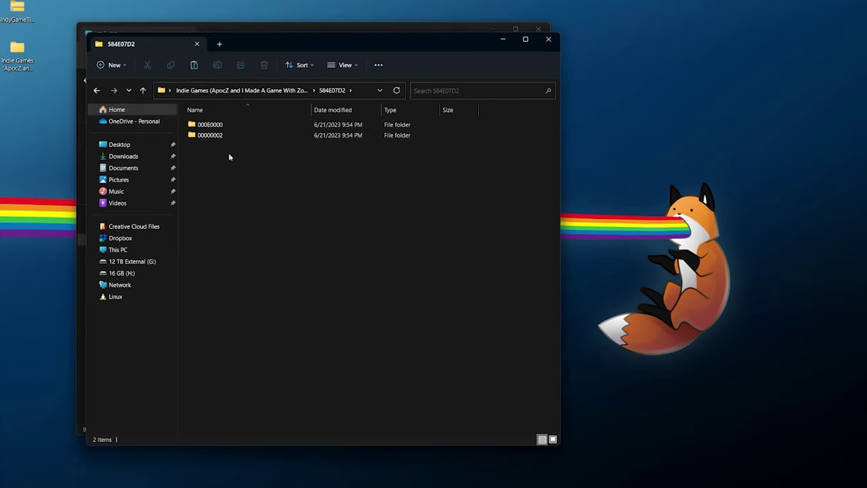
{"action": "double_click", "coordinate": [224, 126]}
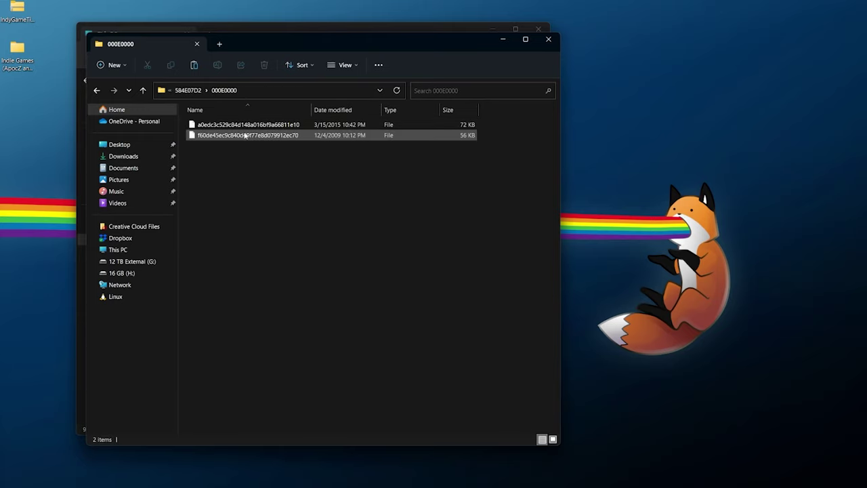
- Check the 00000002 subfolder's 154 MB and 12.7 MB files, then open the 16 GB (H:) drive
{"action": "left_click", "coordinate": [188, 90]}
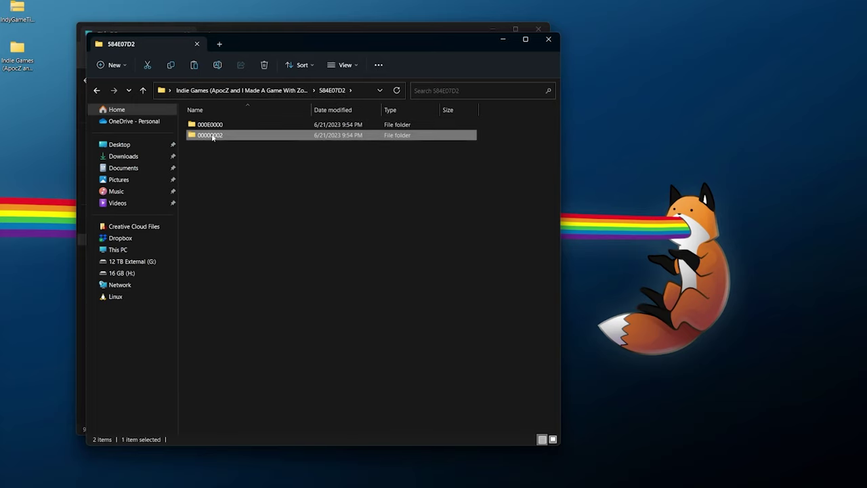
{"action": "double_click", "coordinate": [216, 135]}
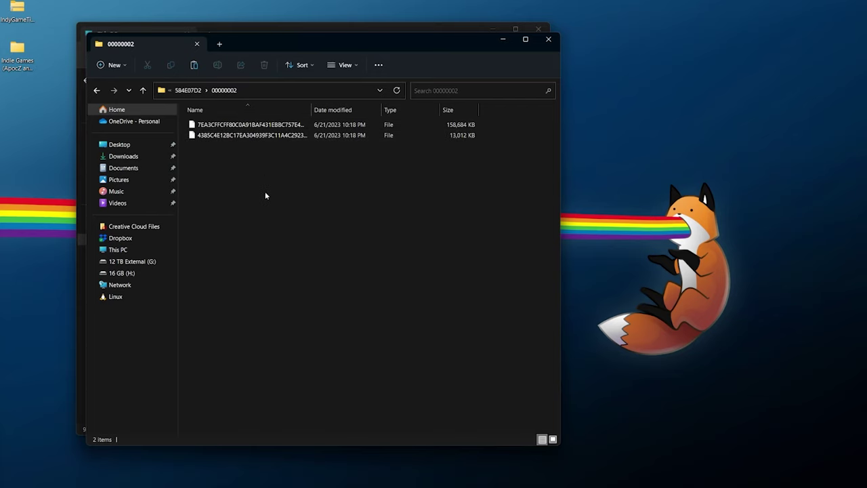
{"action": "left_click", "coordinate": [268, 127]}
{"action": "left_click", "coordinate": [216, 134]}
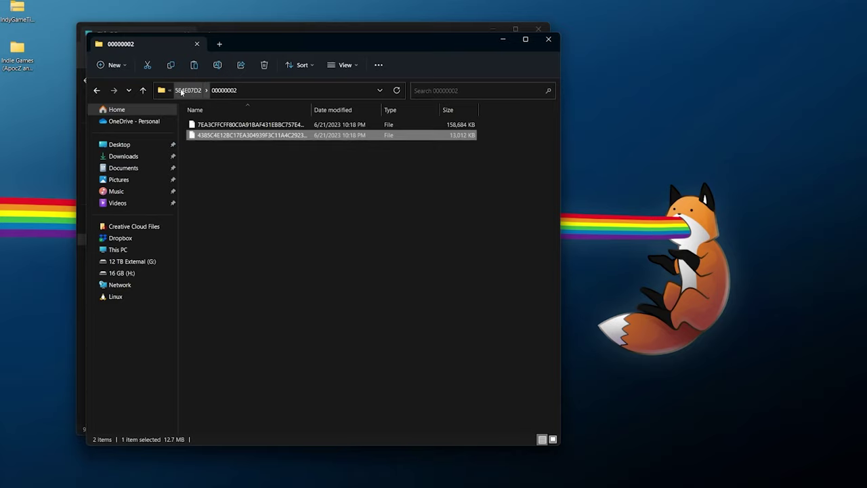
{"action": "left_click", "coordinate": [181, 92]}
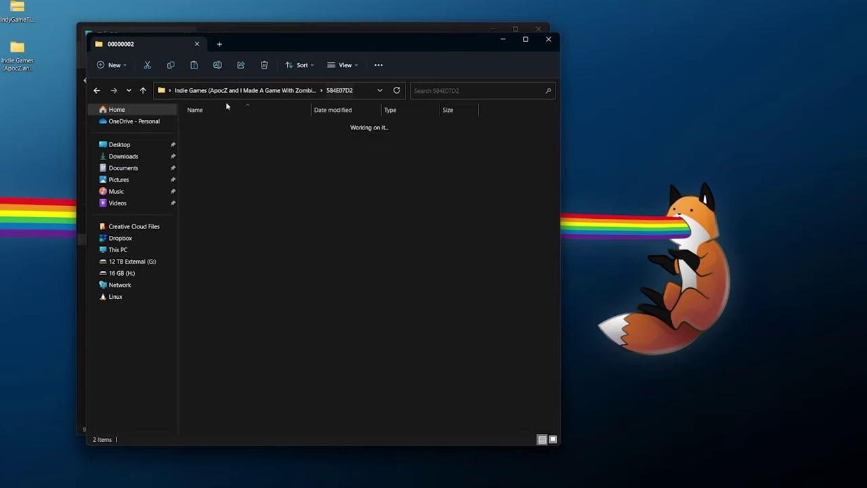
{"action": "left_click", "coordinate": [548, 39]}
{"action": "double_click", "coordinate": [459, 148]}
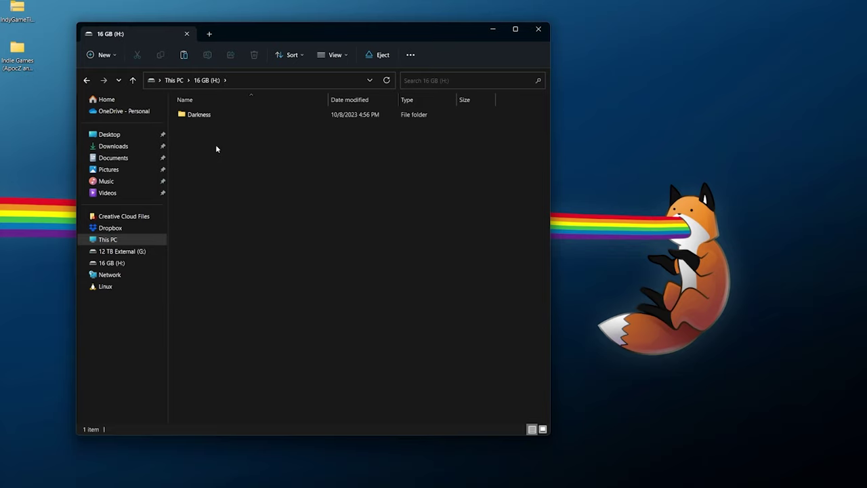
- Create a folder named Content on the 16 GB (H:) drive and open it
{"action": "right_click", "coordinate": [216, 147]}
{"action": "mouse_move", "coordinate": [292, 286]}
{"action": "left_click", "coordinate": [352, 289]}
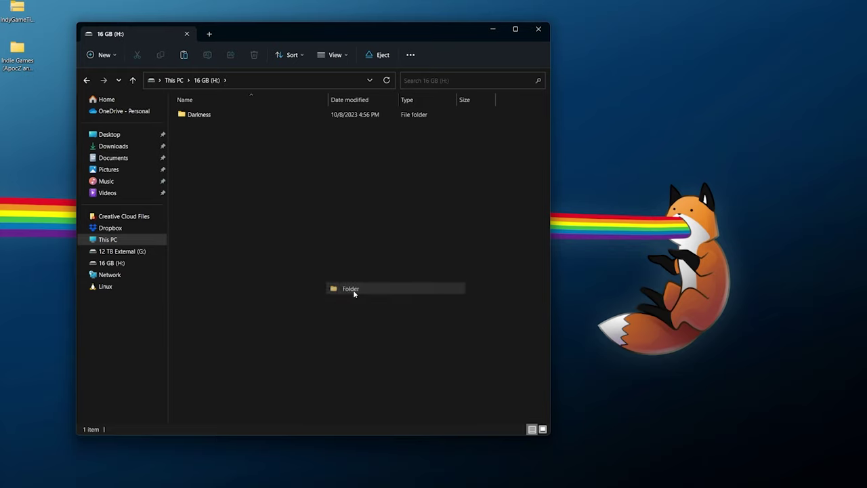
{"action": "type", "text": "Content"}
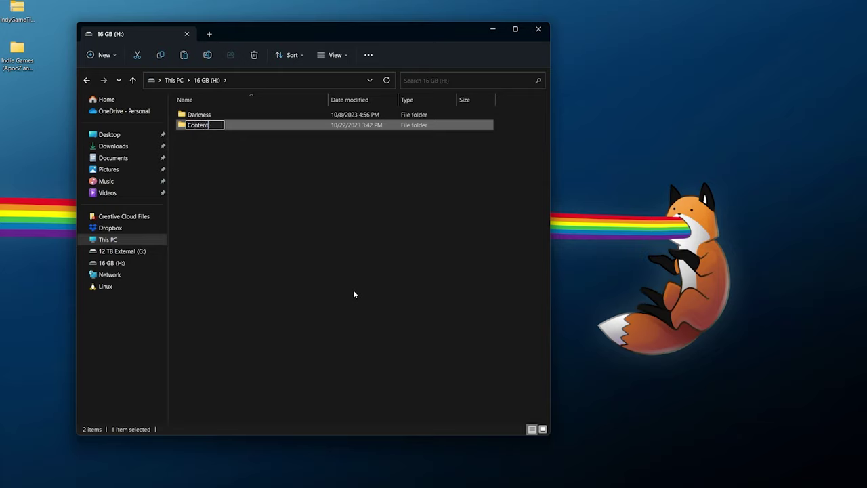
{"action": "key", "text": "Return"}
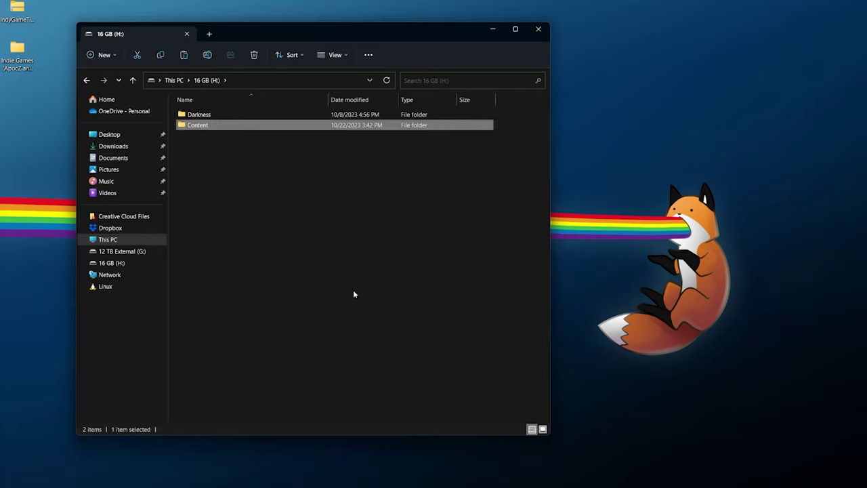
{"action": "key", "text": "Return"}
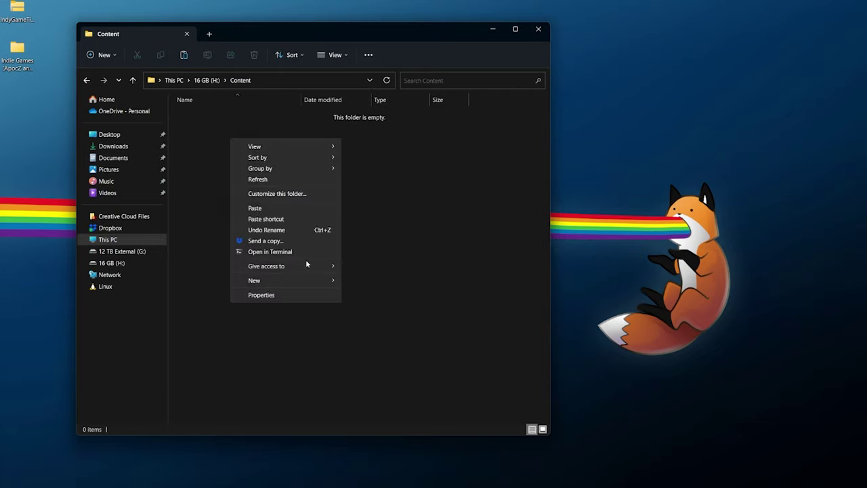
{"action": "mouse_move", "coordinate": [292, 277]}
{"action": "left_click", "coordinate": [389, 282]}
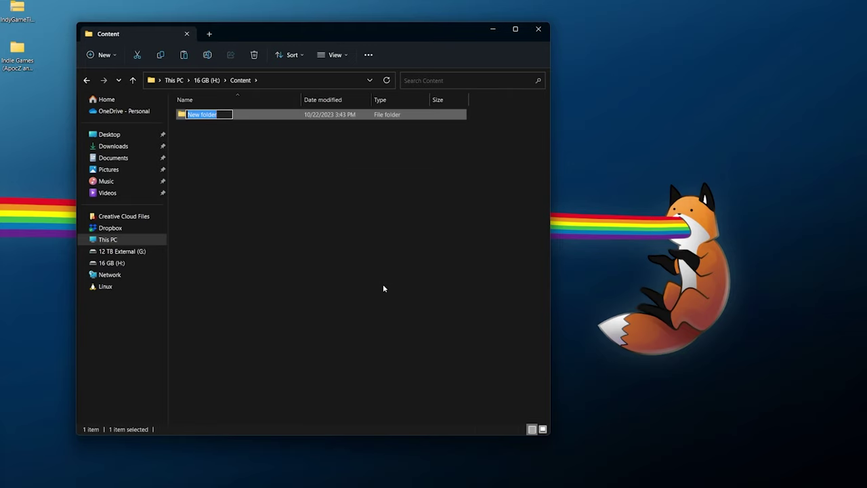
{"action": "type", "text": "0000000000000000"}
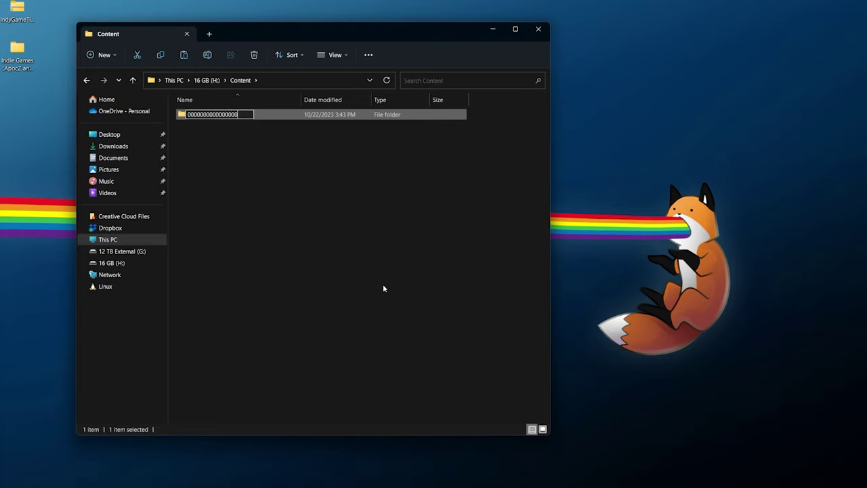
{"action": "key", "text": "Return"}
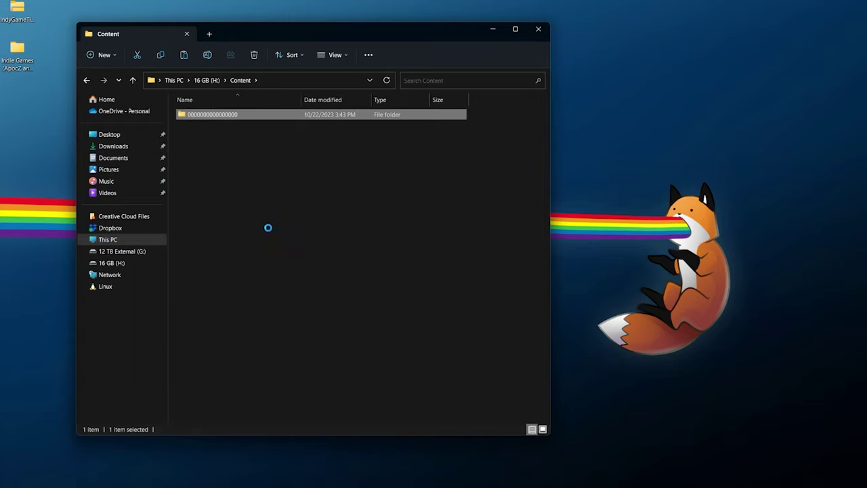
{"action": "key", "text": "Return"}
{"action": "double_click", "coordinate": [17, 51]}
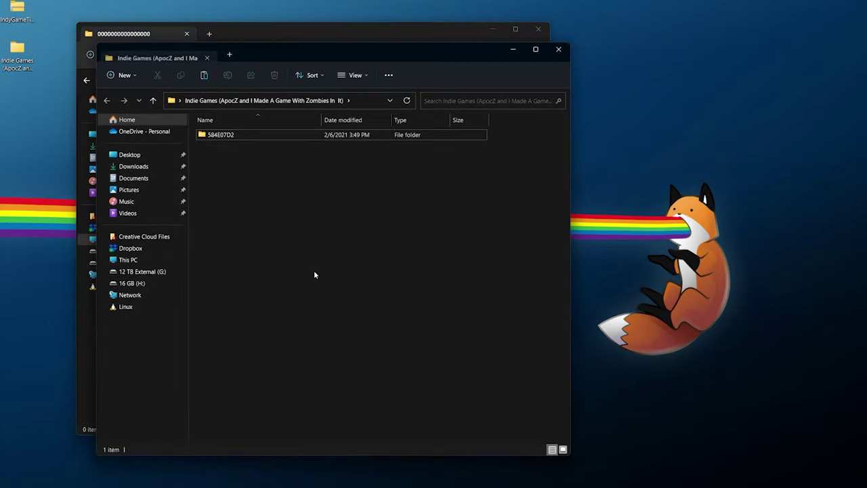
{"action": "left_click", "coordinate": [238, 136]}
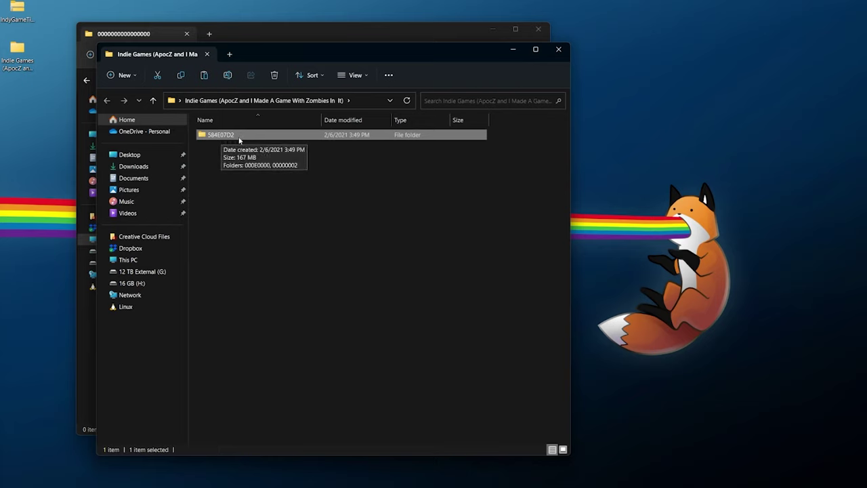
{"action": "right_click", "coordinate": [233, 138]}
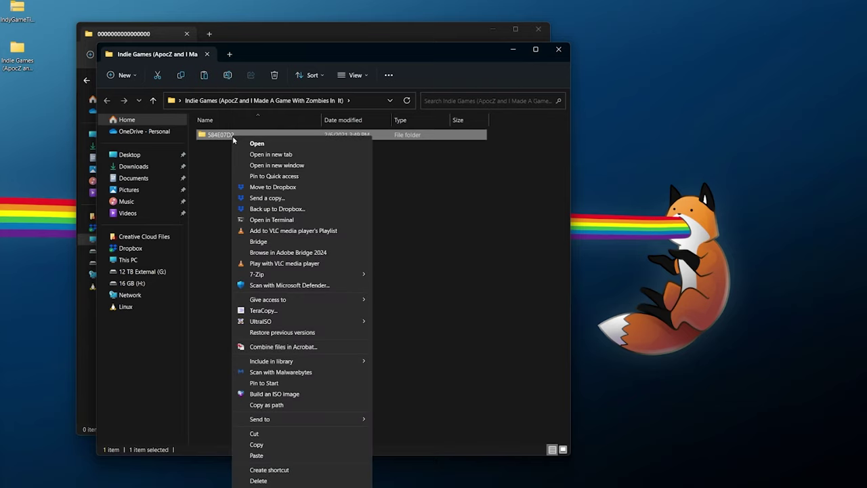
{"action": "left_click", "coordinate": [278, 444]}
{"action": "left_click", "coordinate": [558, 49]}
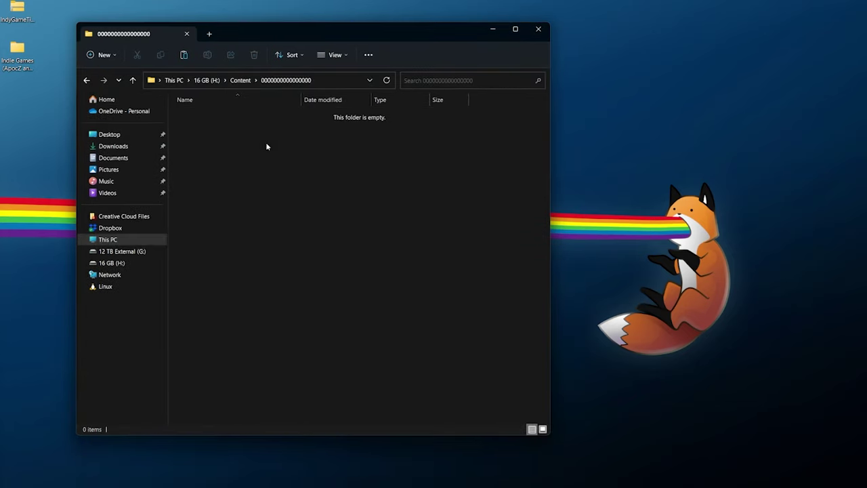
{"action": "right_click", "coordinate": [235, 133]}
{"action": "left_click", "coordinate": [260, 201]}
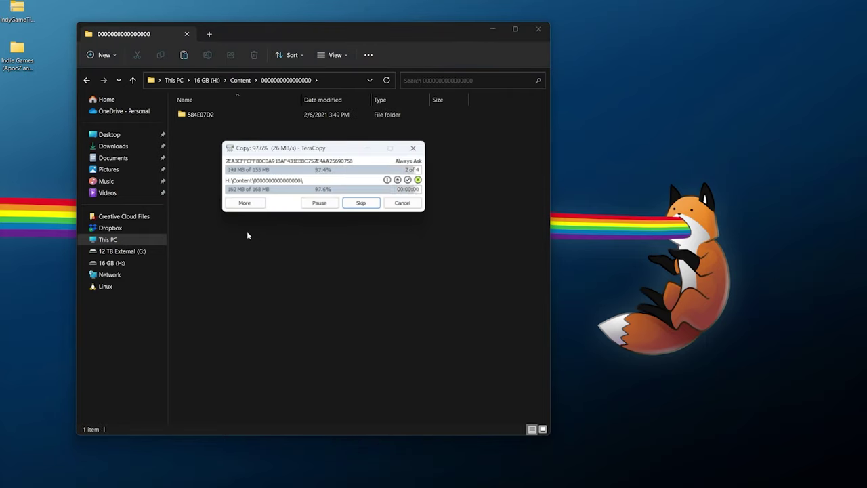
{"action": "left_click", "coordinate": [20, 16]}
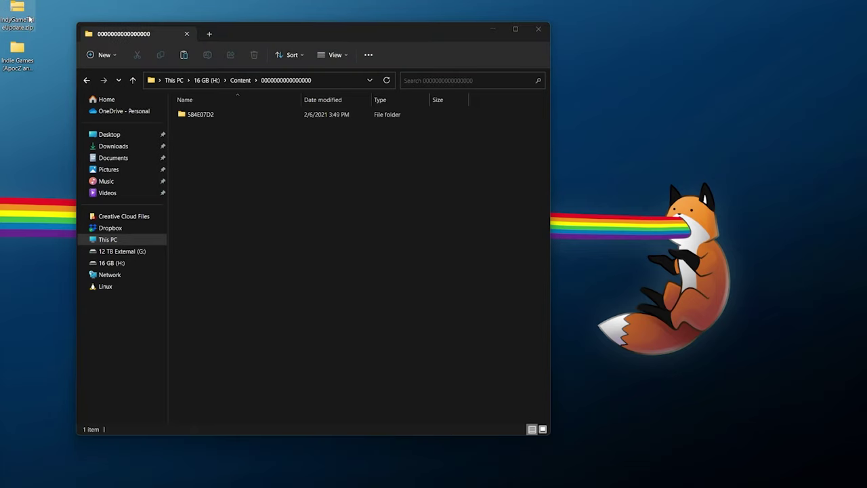
{"action": "right_click", "coordinate": [28, 18]}
- Extract the IndyGameTitleUpdate zip onto the desktop with 7-Zip and open the extracted folder
{"action": "mouse_move", "coordinate": [68, 117]}
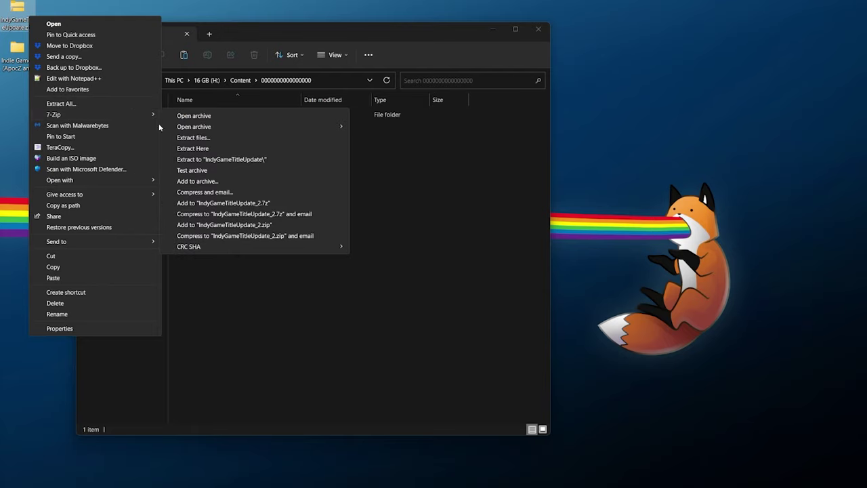
{"action": "left_click", "coordinate": [203, 147]}
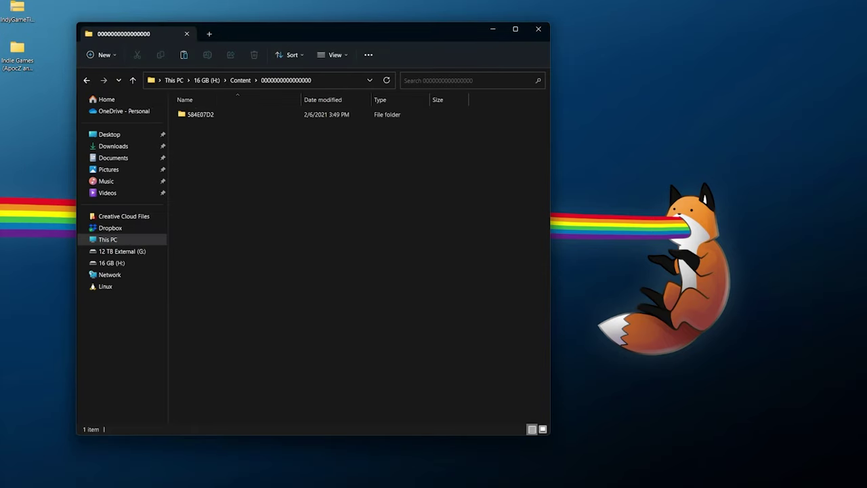
{"action": "left_click", "coordinate": [20, 94]}
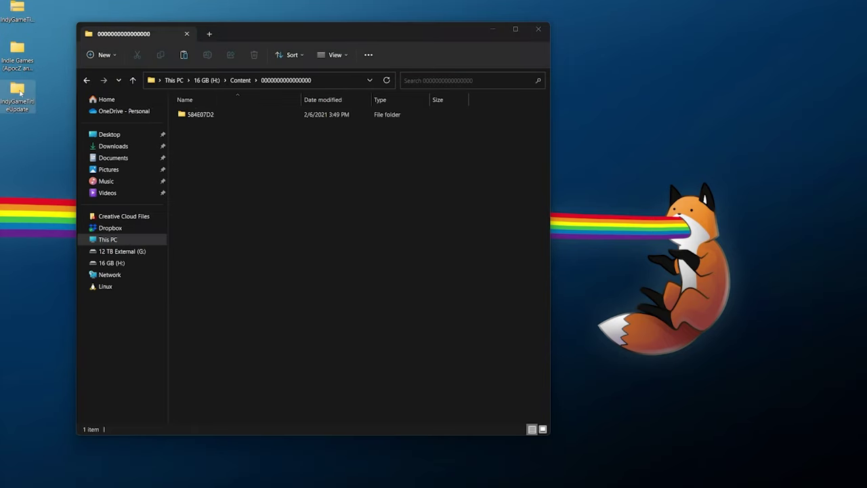
{"action": "double_click", "coordinate": [21, 94]}
{"action": "left_click_drag", "start_coordinate": [284, 89], "coordinate": [274, 163]}
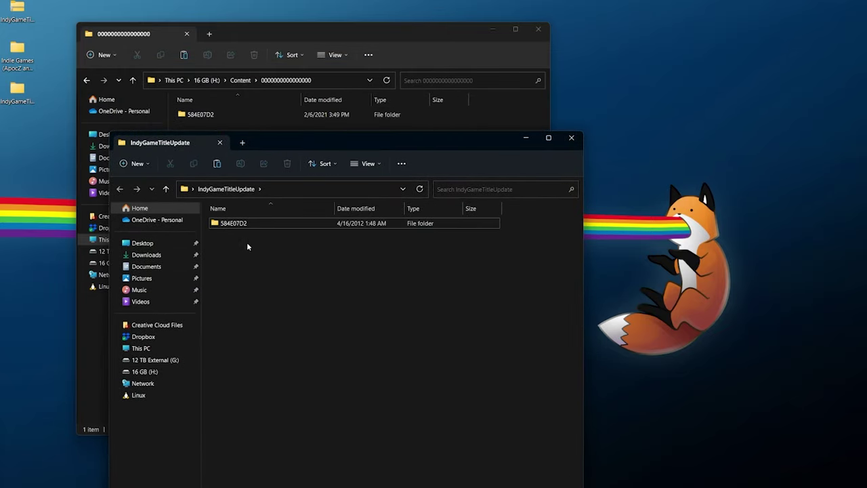
{"action": "left_click", "coordinate": [245, 224]}
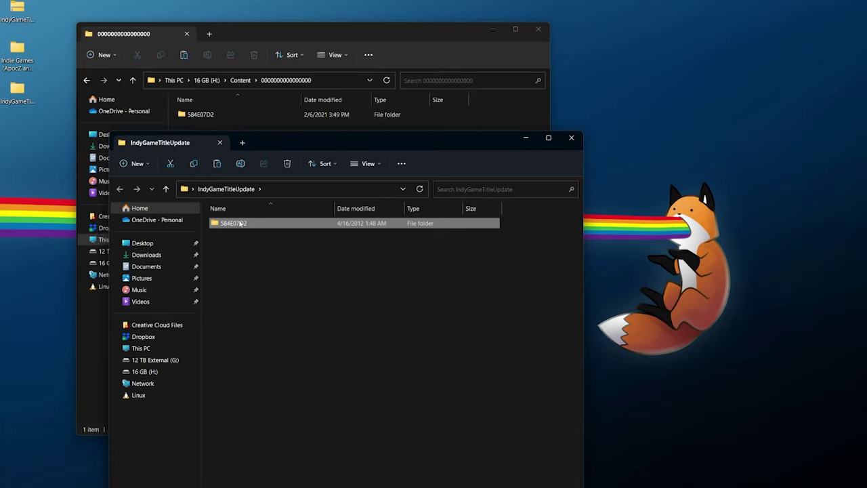
{"action": "right_click", "coordinate": [239, 224]}
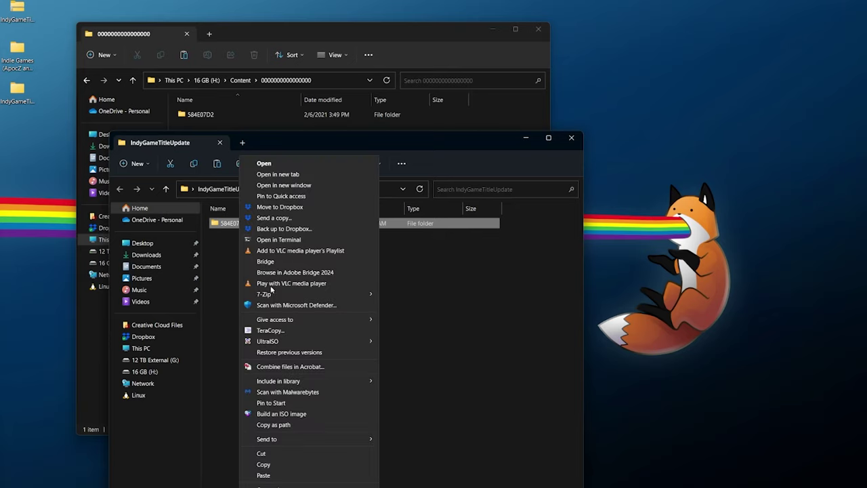
{"action": "left_click", "coordinate": [264, 465]}
{"action": "left_click", "coordinate": [570, 139]}
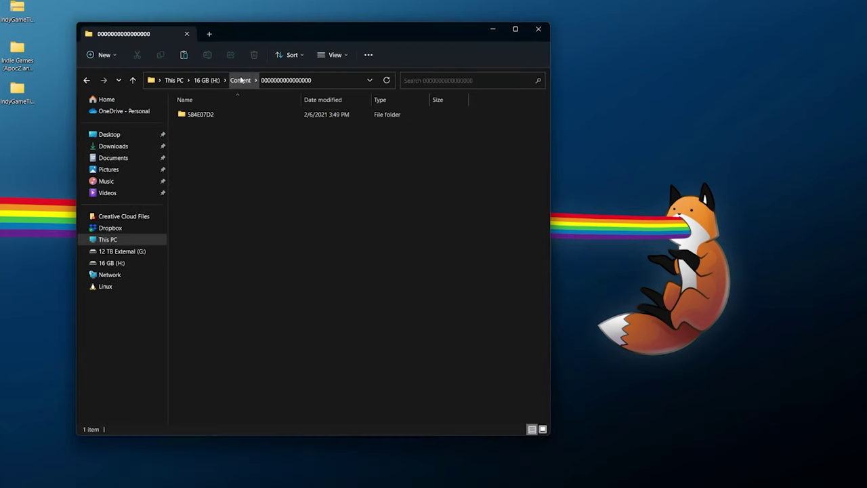
{"action": "right_click", "coordinate": [212, 145]}
{"action": "left_click", "coordinate": [234, 214]}
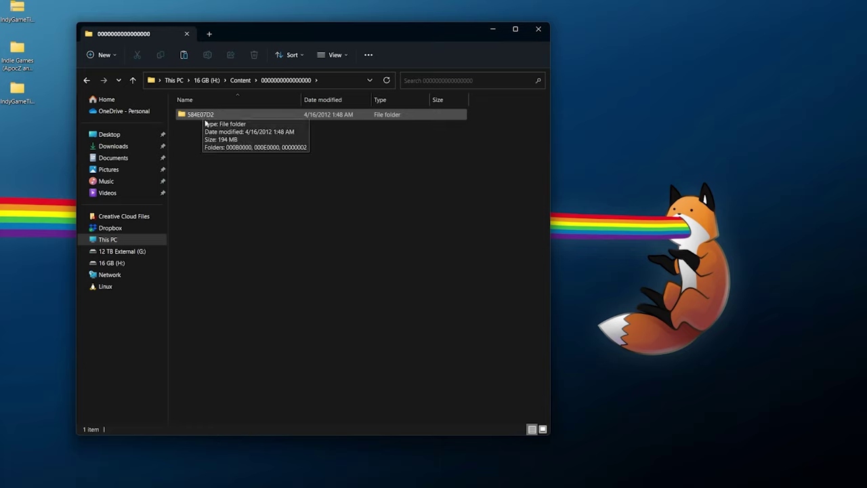
{"action": "double_click", "coordinate": [194, 114]}
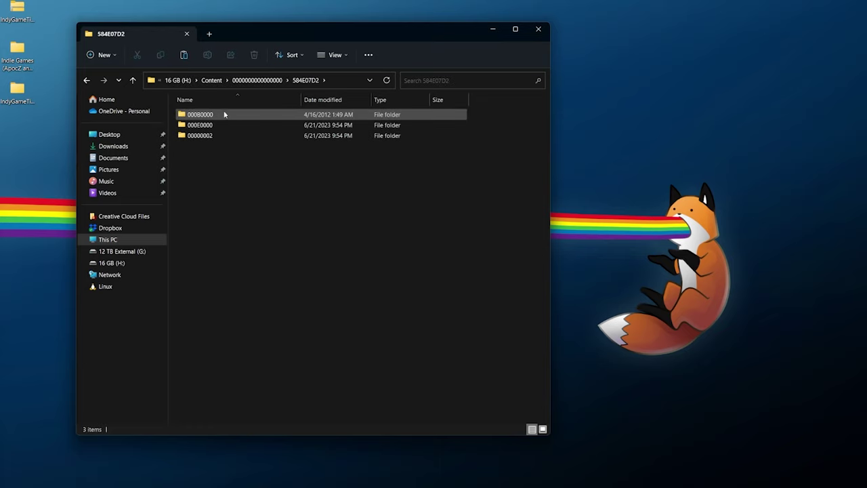
- Check the new 000B0000 subfolder's contents, then navigate back up to This PC
{"action": "left_click", "coordinate": [204, 126]}
{"action": "left_click", "coordinate": [201, 115]}
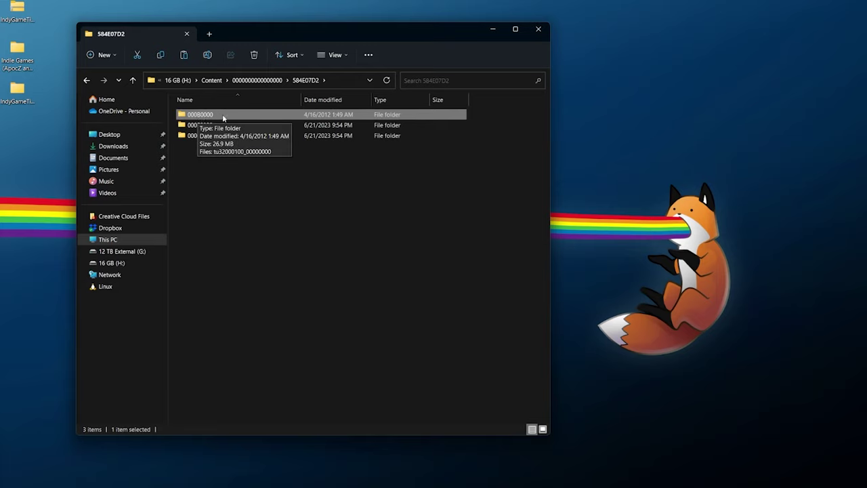
{"action": "double_click", "coordinate": [222, 114]}
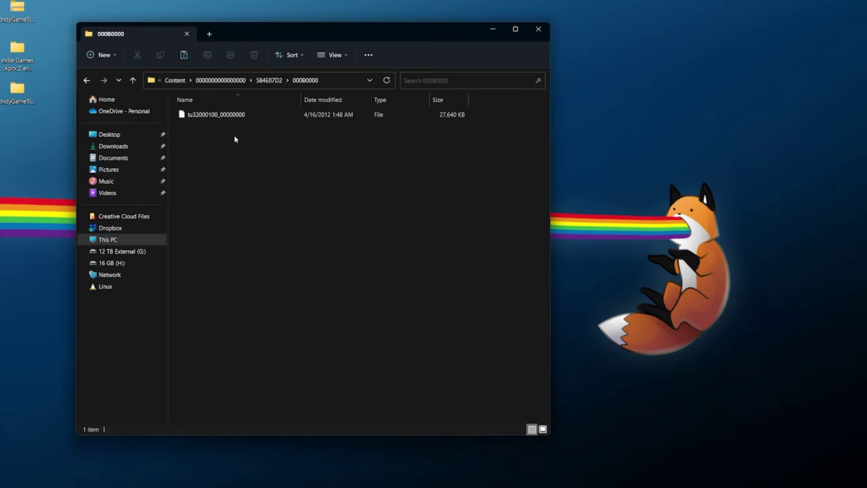
{"action": "left_click", "coordinate": [171, 80]}
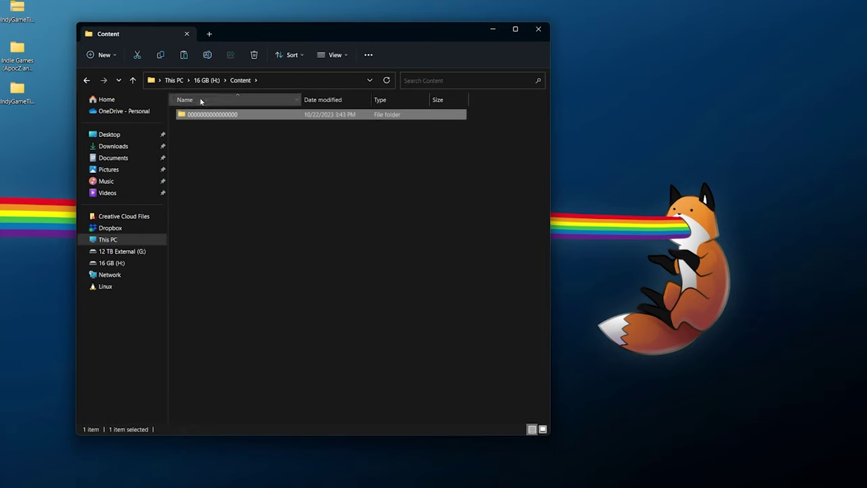
{"action": "left_click", "coordinate": [172, 80]}
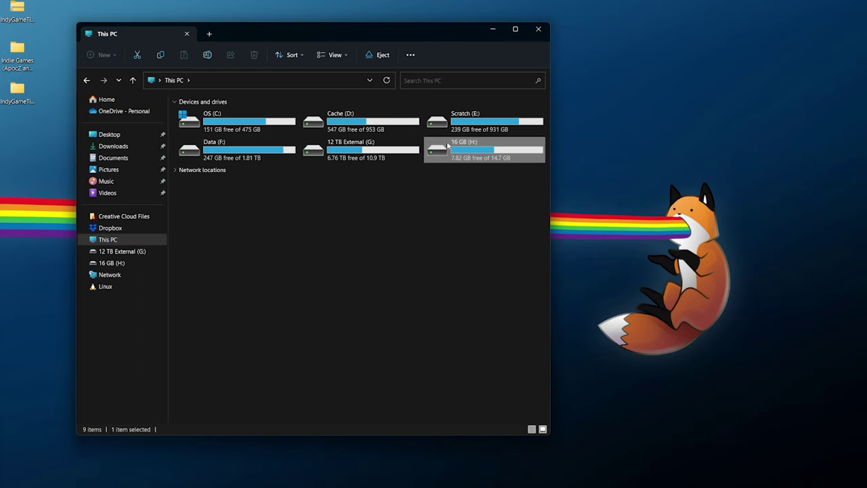
- Eject the 16 GB (H:) USB drive from This PC
{"action": "right_click", "coordinate": [471, 153]}
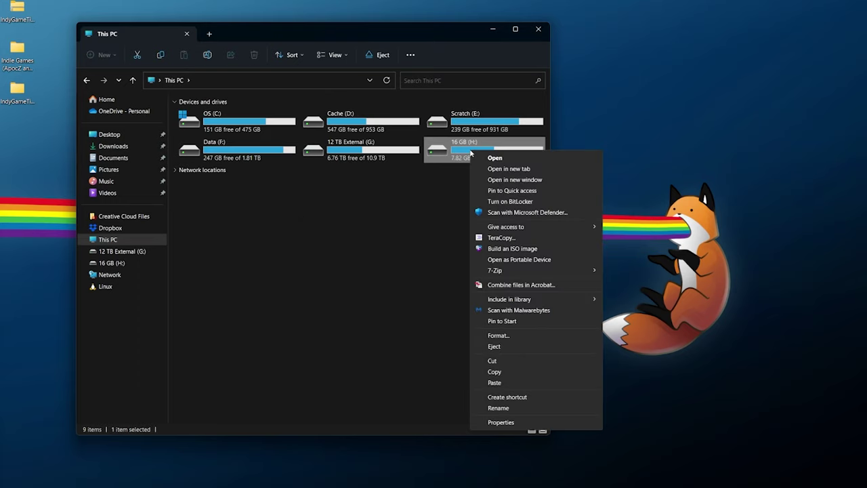
{"action": "left_click", "coordinate": [493, 346]}
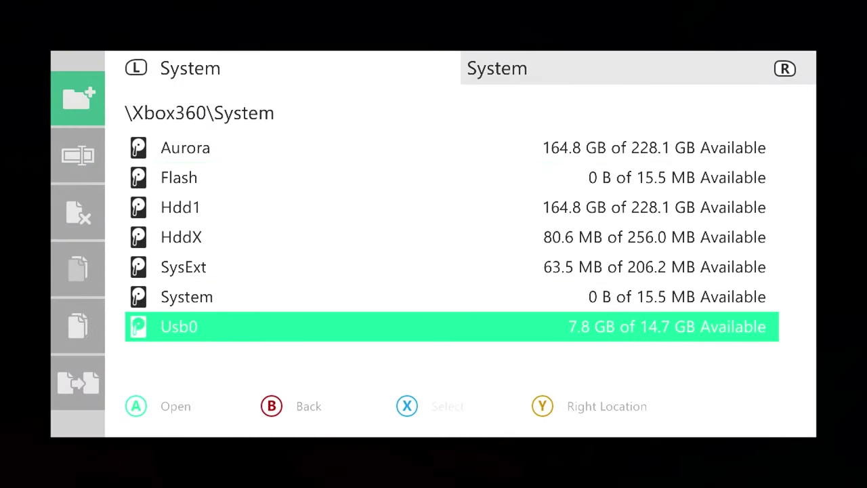
{"action": "key", "text": "Return"}
{"action": "key", "text": "Down"}
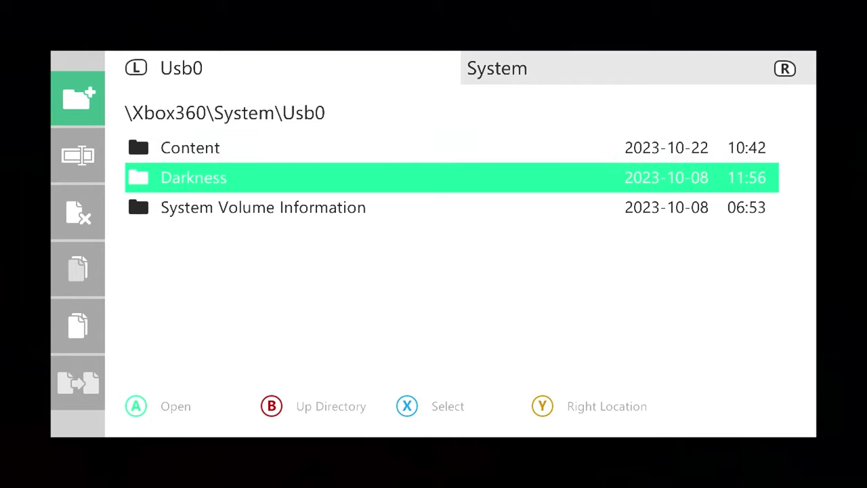
{"action": "key", "text": "Up"}
{"action": "key", "text": "Return"}
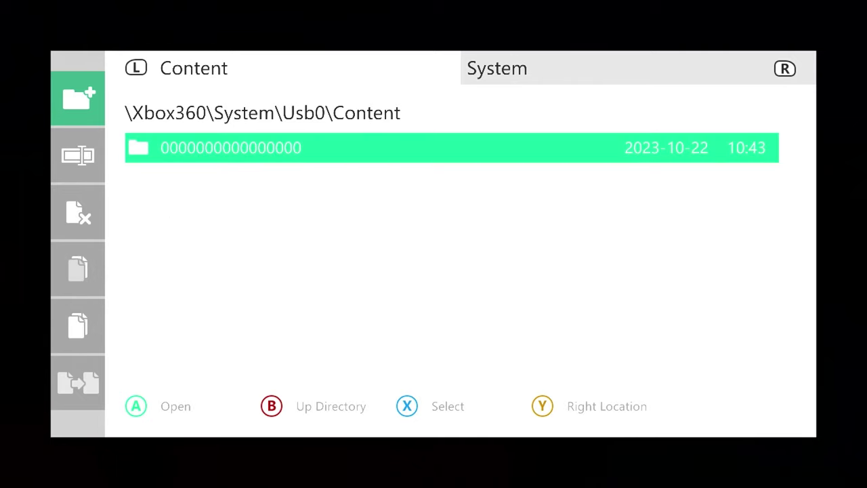
{"action": "key", "text": "Return"}
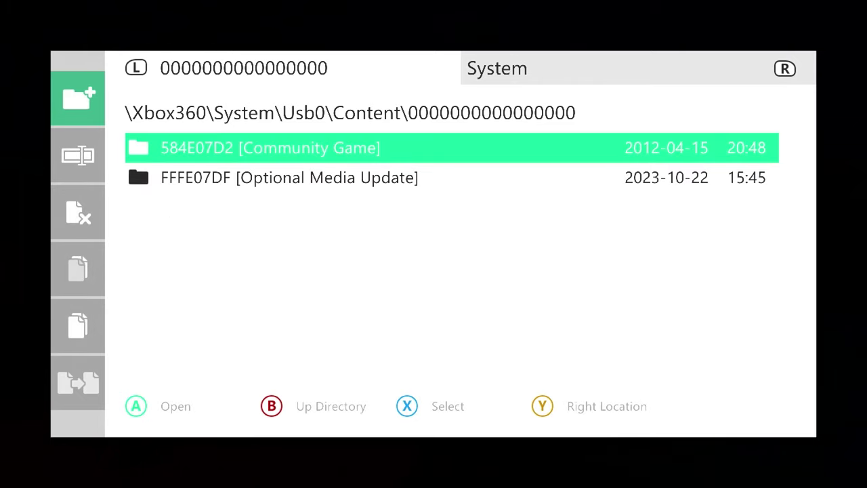
{"action": "key", "text": "Down"}
{"action": "key", "text": "Up"}
{"action": "key", "text": "Left"}
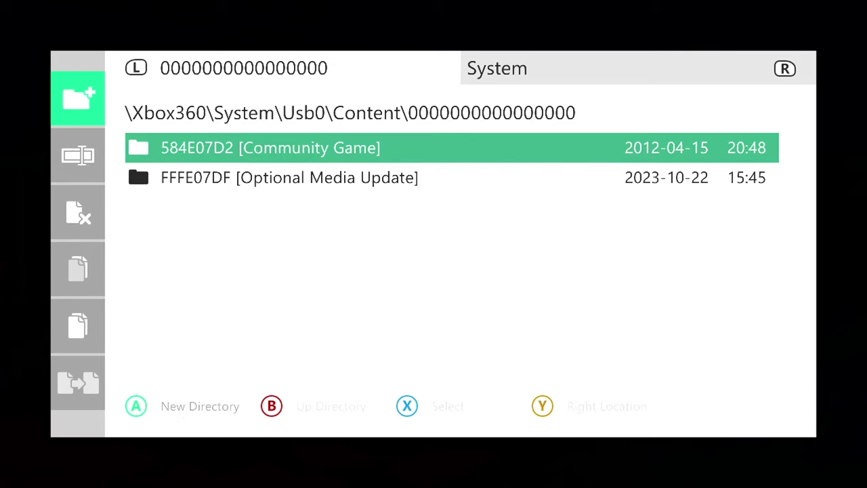
{"action": "key", "text": "Down"}
{"action": "key", "text": "Down"}
{"action": "key", "text": "Down"}
{"action": "key", "text": "Down"}
{"action": "key", "text": "Return"}
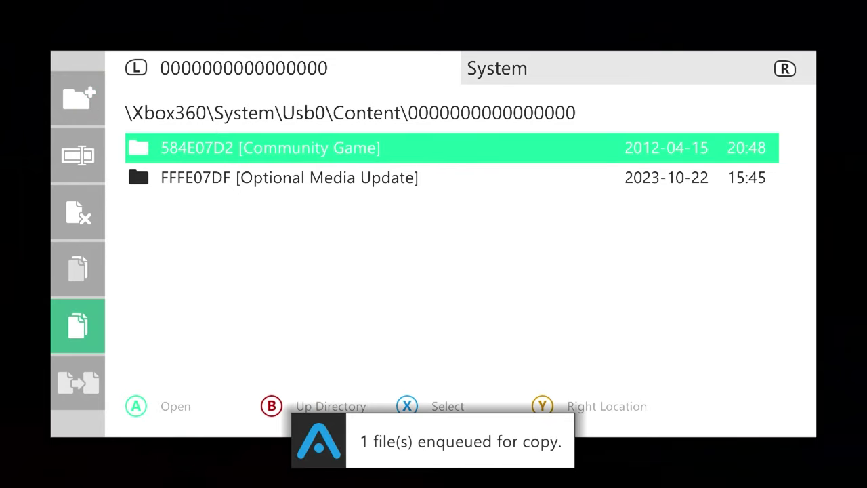
{"action": "key", "text": "Right"}
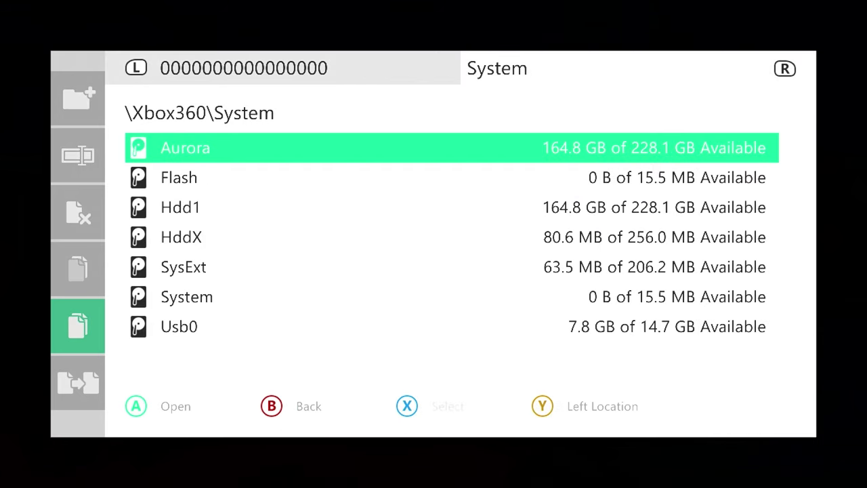
{"action": "key", "text": "Down"}
{"action": "key", "text": "Down"}
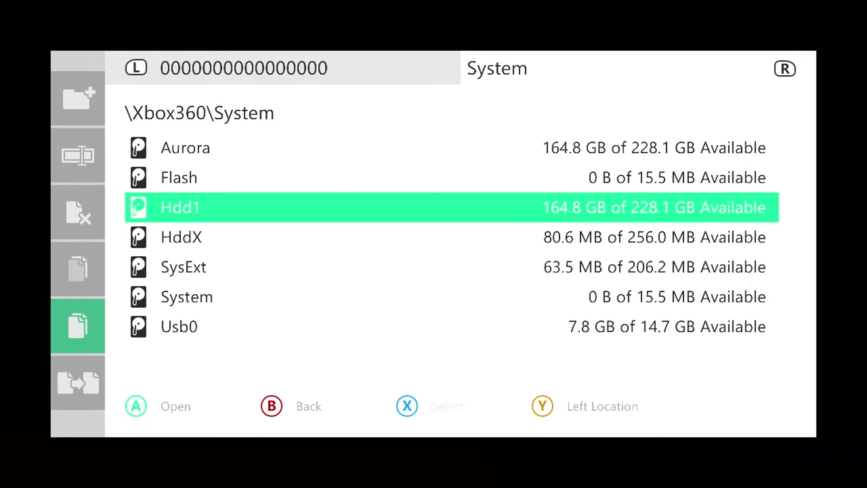
{"action": "key", "text": "Return"}
{"action": "key", "text": "Down"}
{"action": "key", "text": "Down"}
{"action": "key", "text": "Return"}
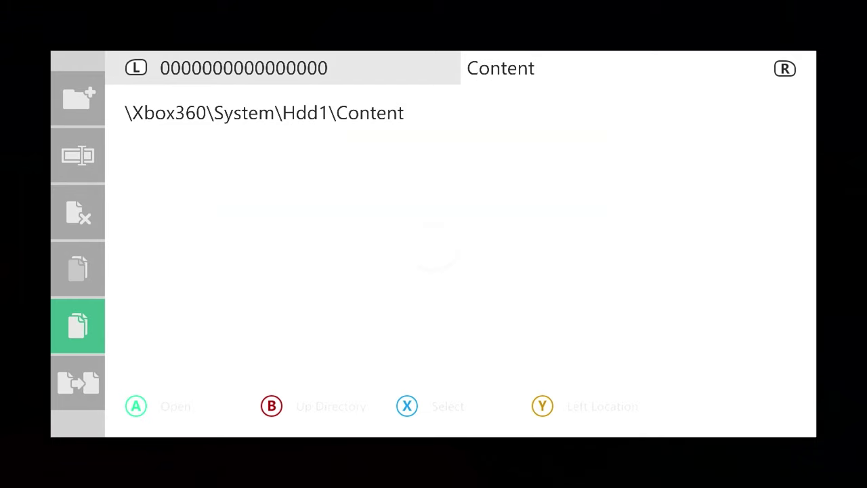
{"action": "key", "text": "Down"}
{"action": "key", "text": "Up"}
{"action": "key", "text": "Return"}
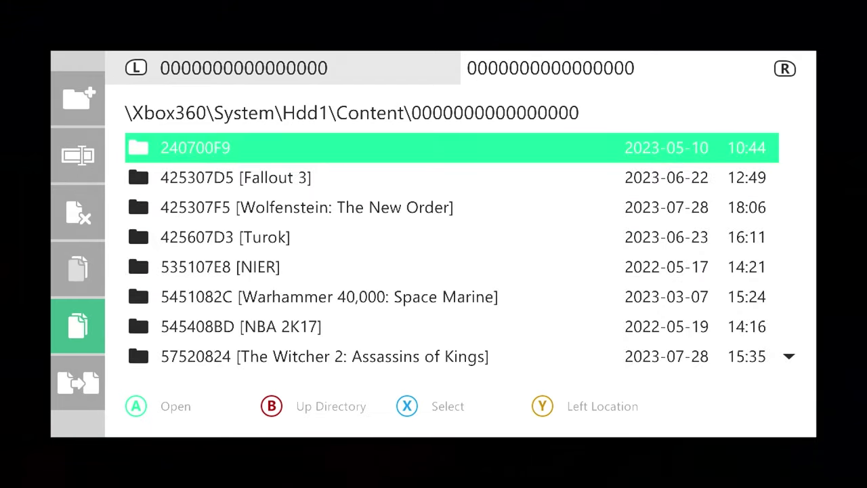
- Paste the 584E07D2 Community Game folder here, confirming the overwrite
{"action": "key", "text": "Left"}
{"action": "key", "text": "Down"}
{"action": "key", "text": "Return"}
{"action": "key", "text": "Right"}
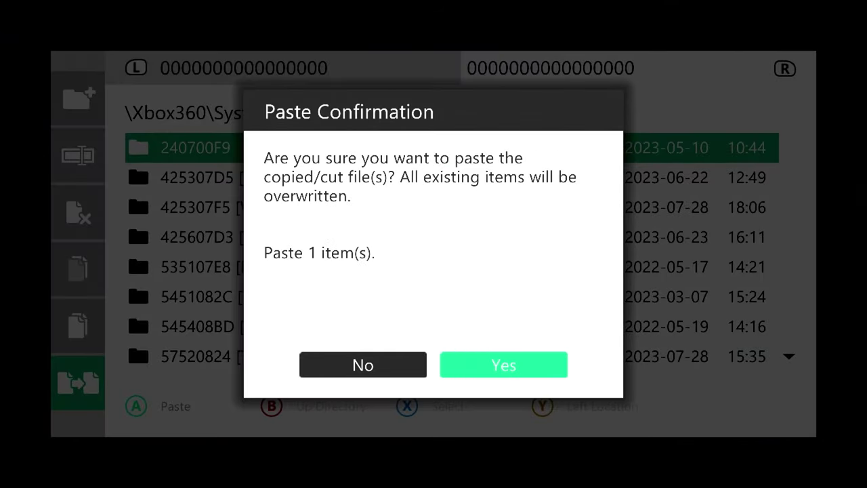
{"action": "key", "text": "Return"}
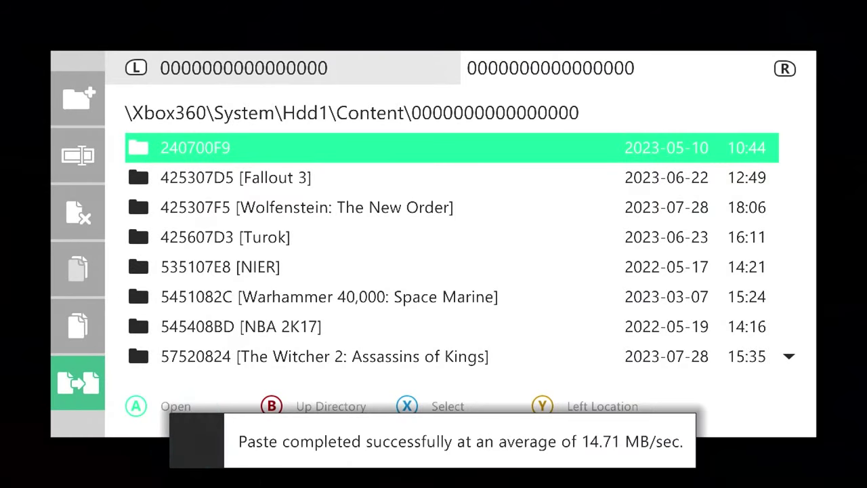
{"action": "key", "text": "BackSpace"}
{"action": "key", "text": "BackSpace"}
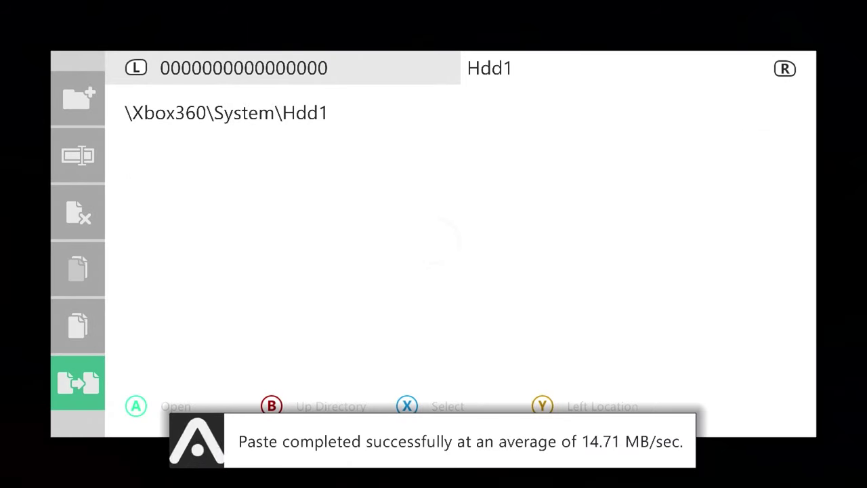
- Exit Aurora's File Manager and return to the game carousel
{"action": "key", "text": "BackSpace"}
{"action": "key", "text": "BackSpace"}
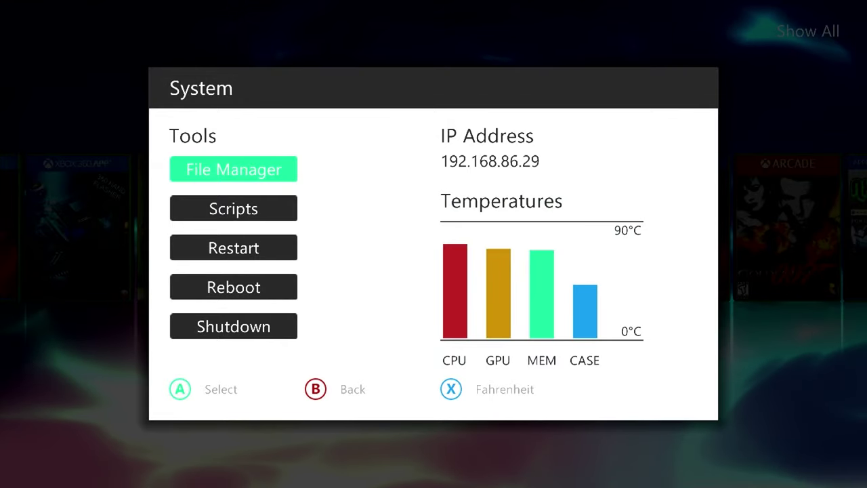
{"action": "key", "text": "Down"}
{"action": "key", "text": "Down"}
{"action": "key", "text": "Up"}
{"action": "key", "text": "BackSpace"}
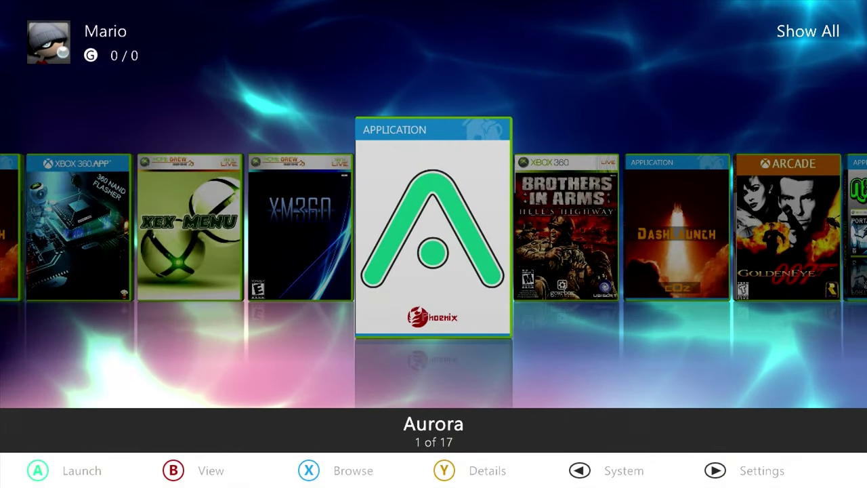
- Run Scan Now under Settings > Content, then browse the carousel past ApocZ to the zombie game
{"action": "key", "text": "Return"}
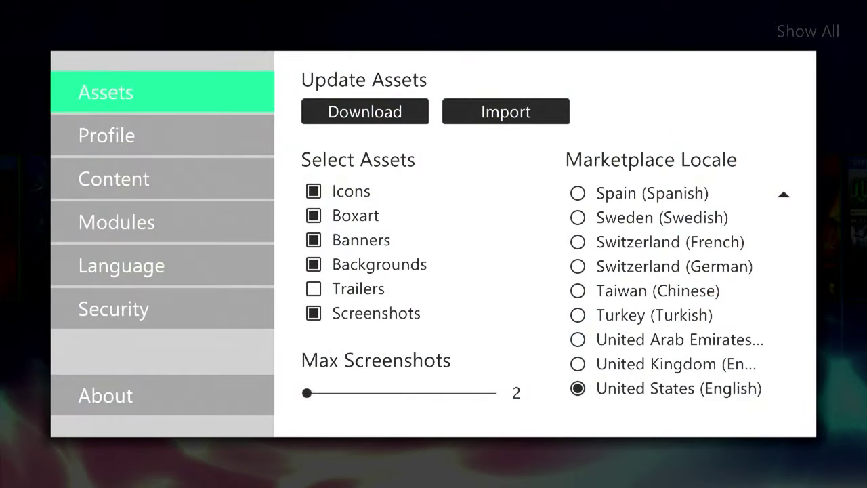
{"action": "key", "text": "Down"}
{"action": "key", "text": "Down"}
{"action": "key", "text": "Right"}
{"action": "key", "text": "Right"}
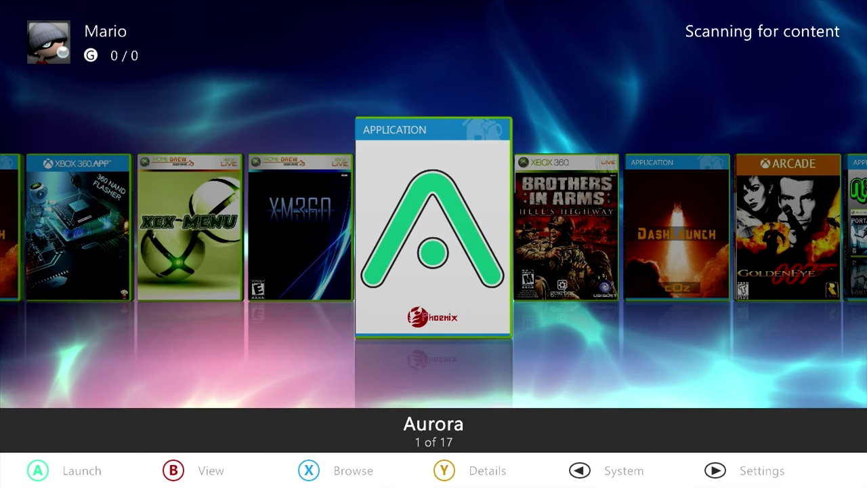
{"action": "key", "text": "Left"}
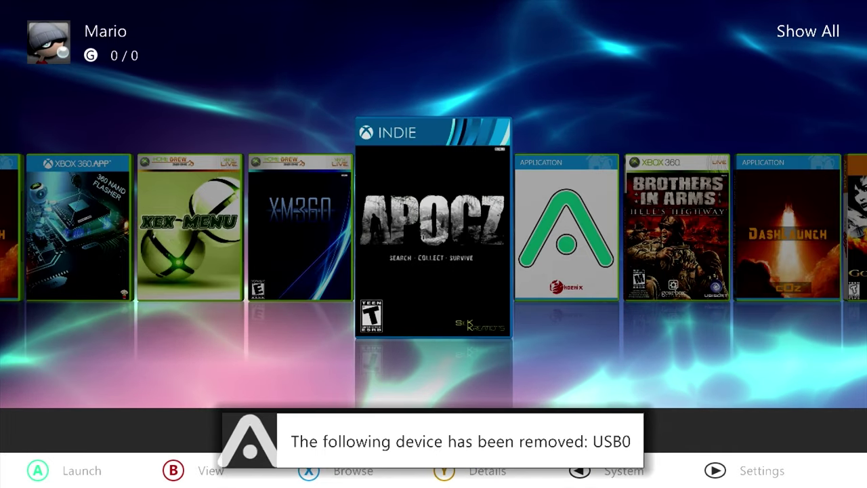
{"action": "key", "text": "Right"}
{"action": "key", "text": "Right"}
{"action": "key", "text": "Right"}
{"action": "key", "text": "Right"}
{"action": "key", "text": "Right"}
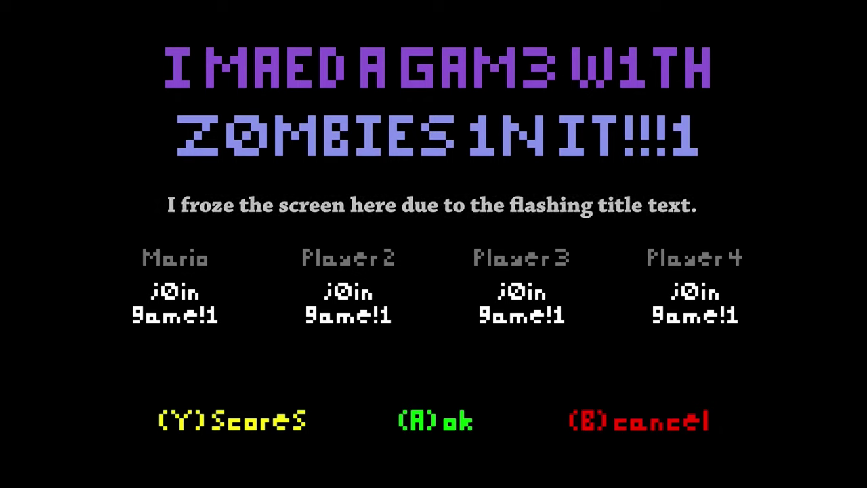
- Bring up the quit confirmation in the running I MAED A GAM3 W1TH Z0MB1ES!!!1 game
{"action": "key", "text": "Escape"}
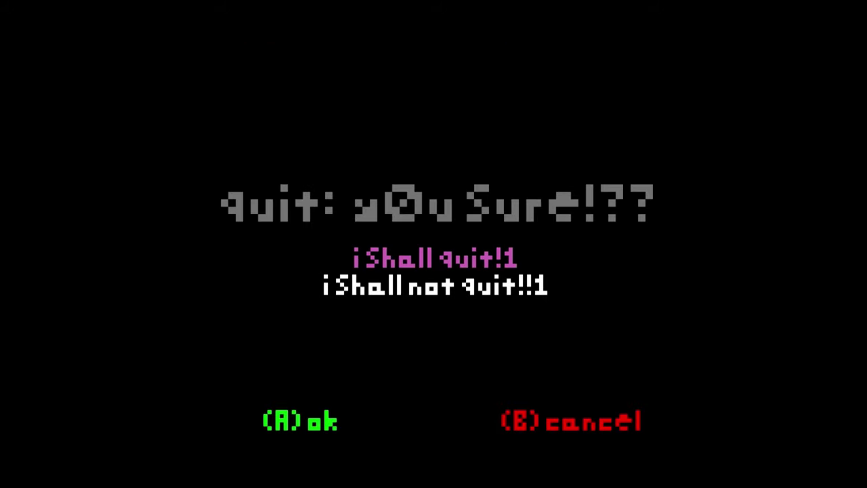